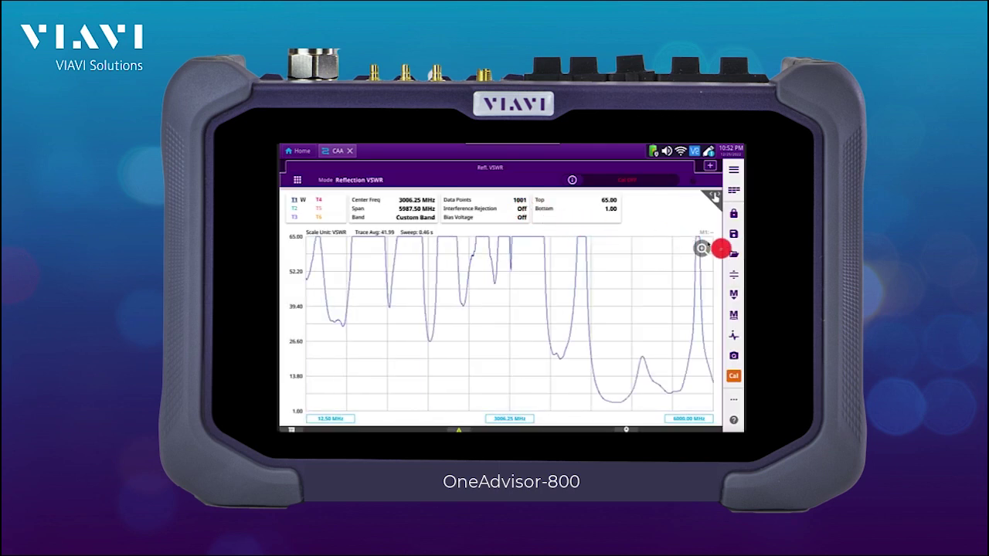
- Load CAA-EE-Setup.stav from the CAA folder to bring up its calibration screen
{"action": "left_click", "coordinate": [734, 255]}
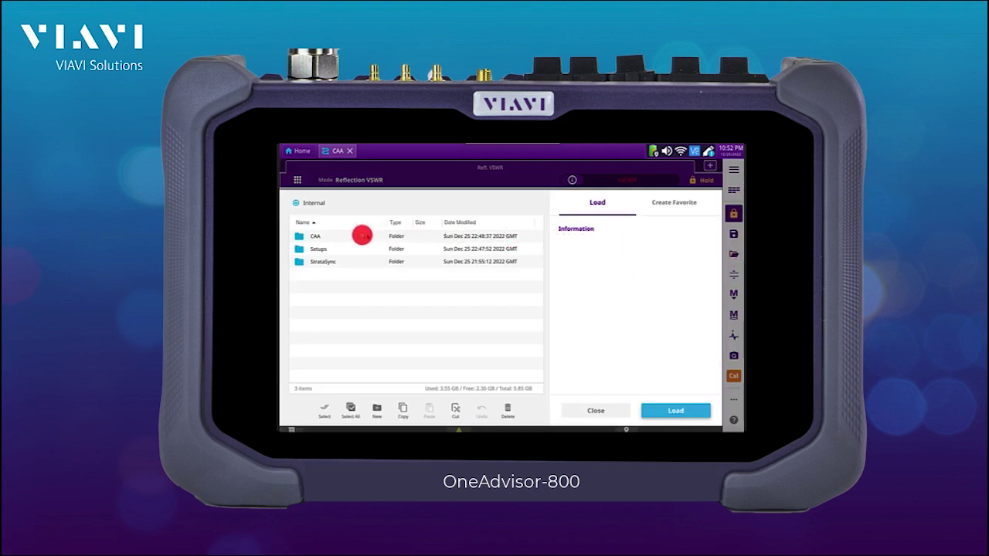
{"action": "left_click", "coordinate": [299, 236]}
{"action": "left_click", "coordinate": [299, 236]}
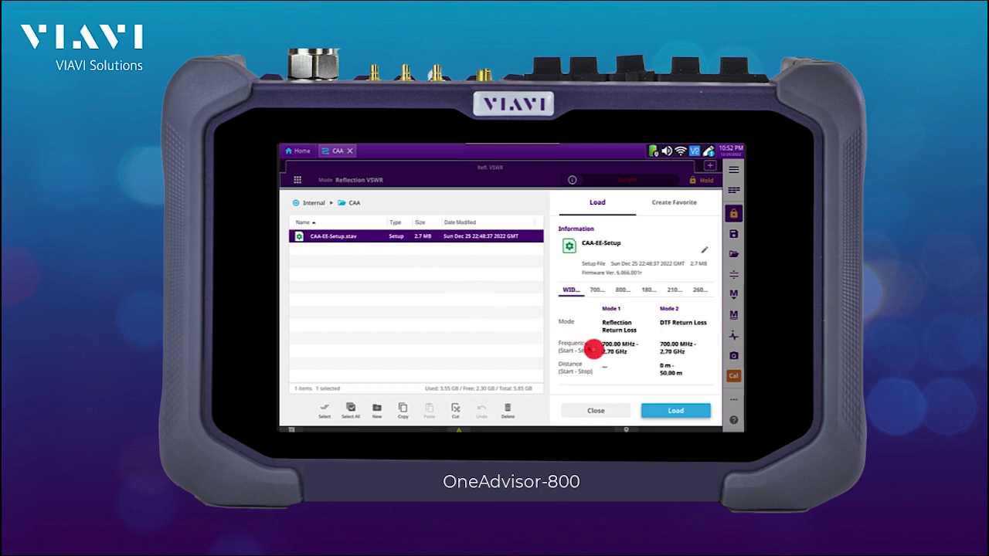
{"action": "left_click", "coordinate": [675, 410]}
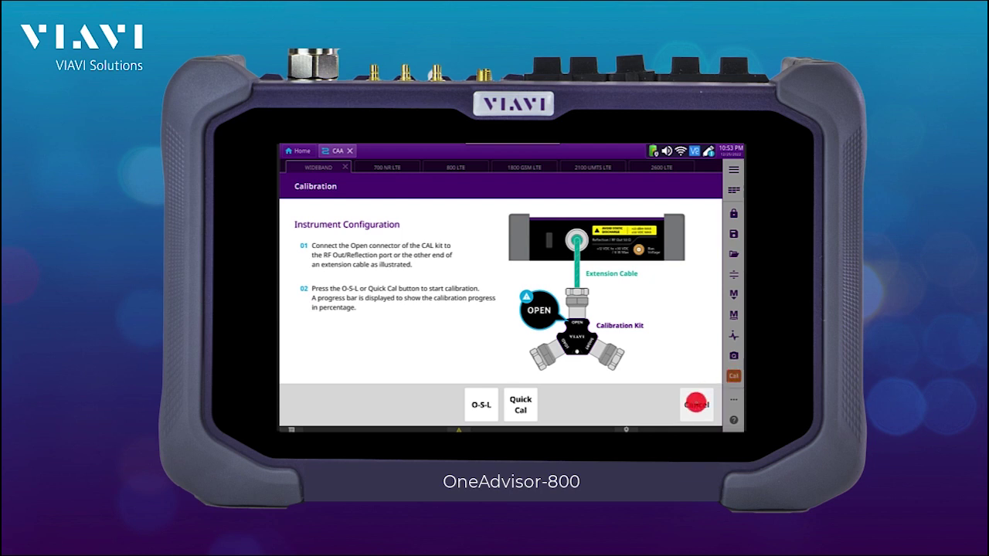
- Cancel the calibration and confirm, returning to the PASS Return Loss and DTF plots
{"action": "left_click", "coordinate": [696, 403]}
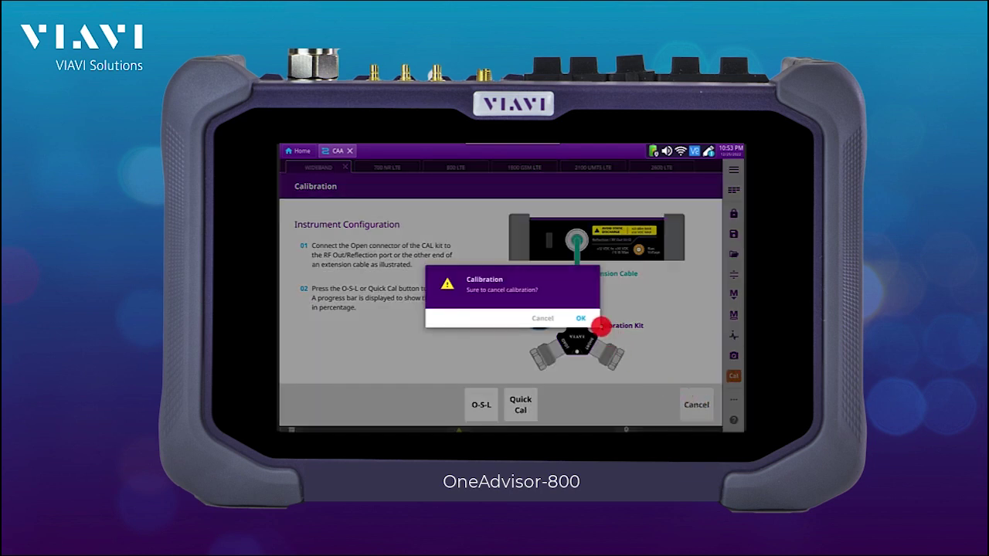
{"action": "left_click", "coordinate": [581, 318]}
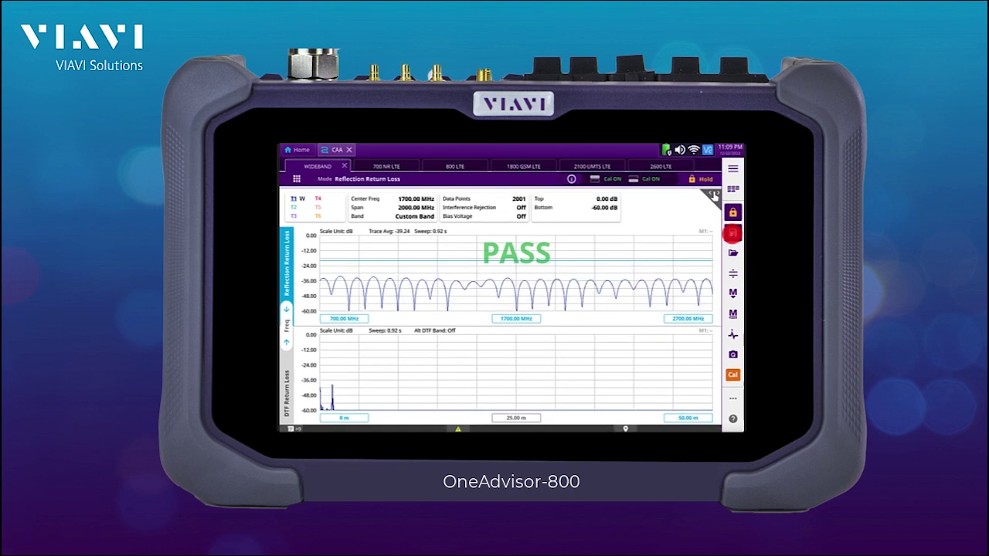
- Create a new folder named Test-Site-ABC inside StrataSync from the Save screen
{"action": "left_click", "coordinate": [733, 235]}
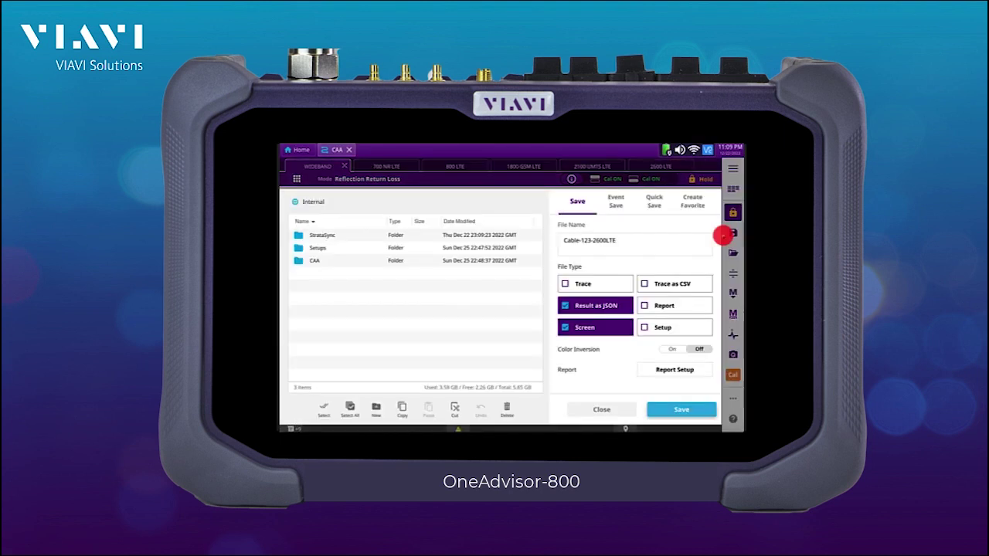
{"action": "left_click", "coordinate": [298, 235]}
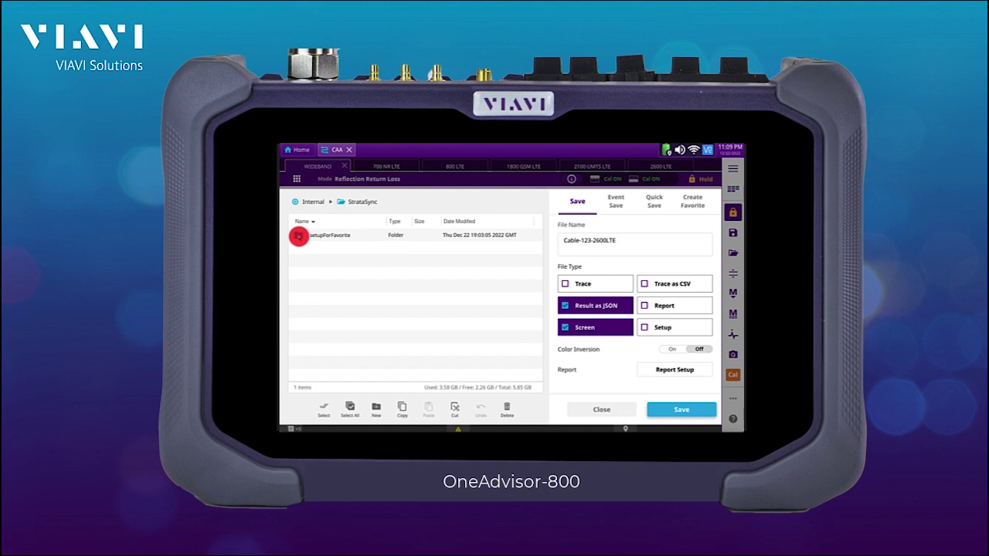
{"action": "left_click", "coordinate": [375, 408]}
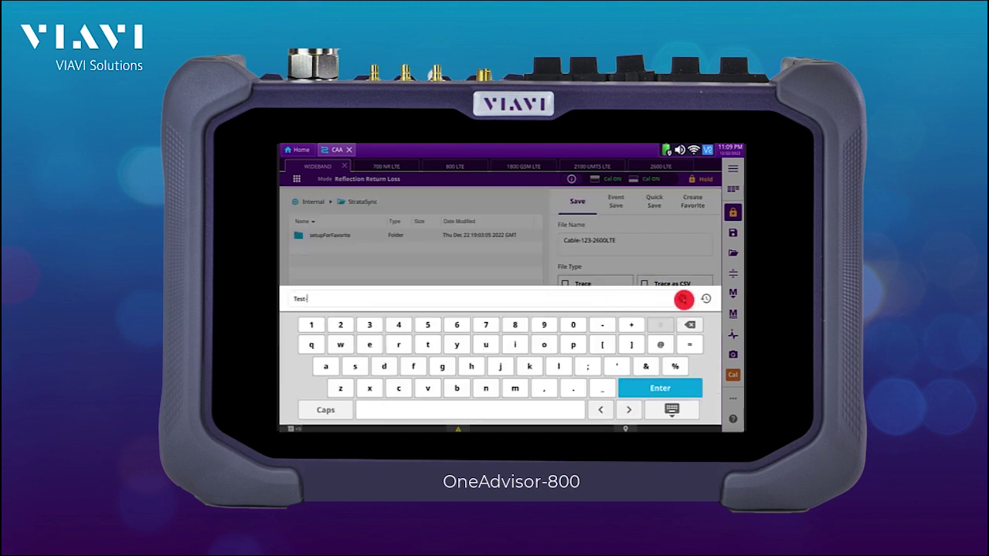
{"action": "type", "text": "Test-Site-ABC"}
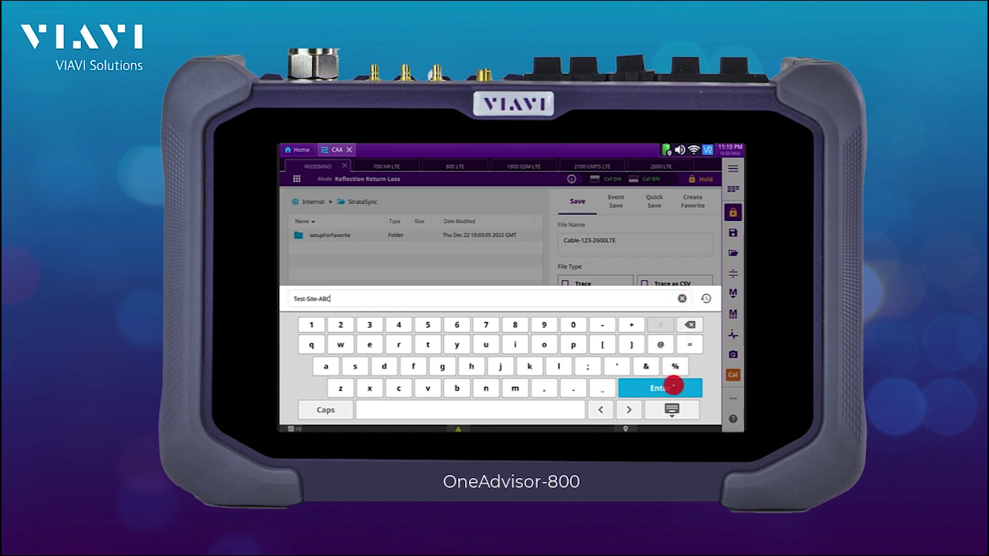
{"action": "left_click", "coordinate": [669, 386]}
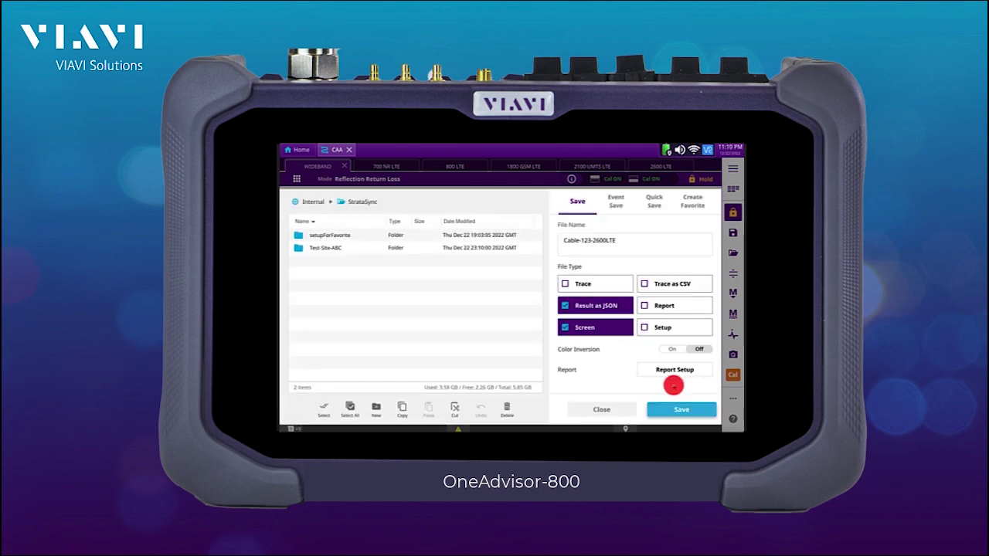
- Save the wideband result as Cable-123-WB in the Test-Site-ABC folder
{"action": "left_click", "coordinate": [298, 247]}
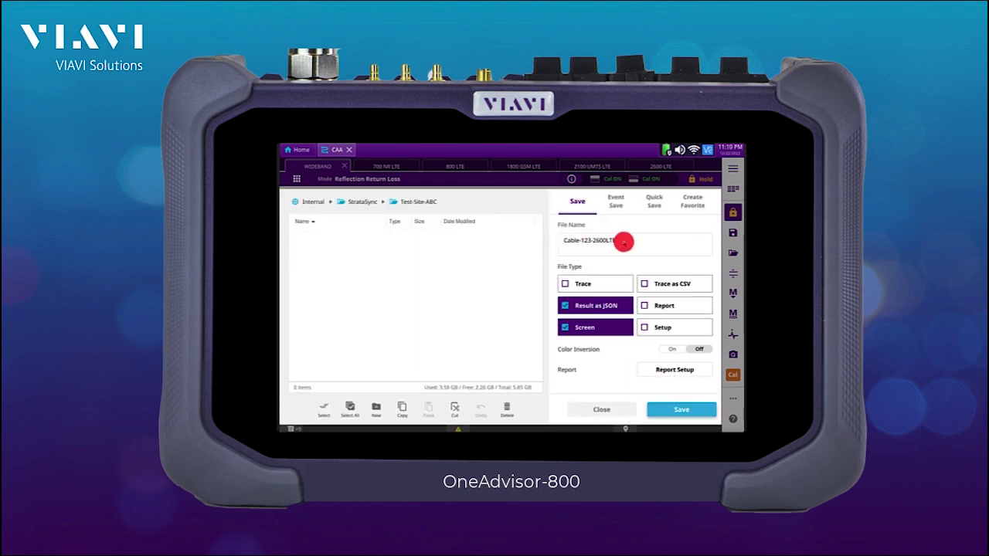
{"action": "left_click", "coordinate": [623, 242]}
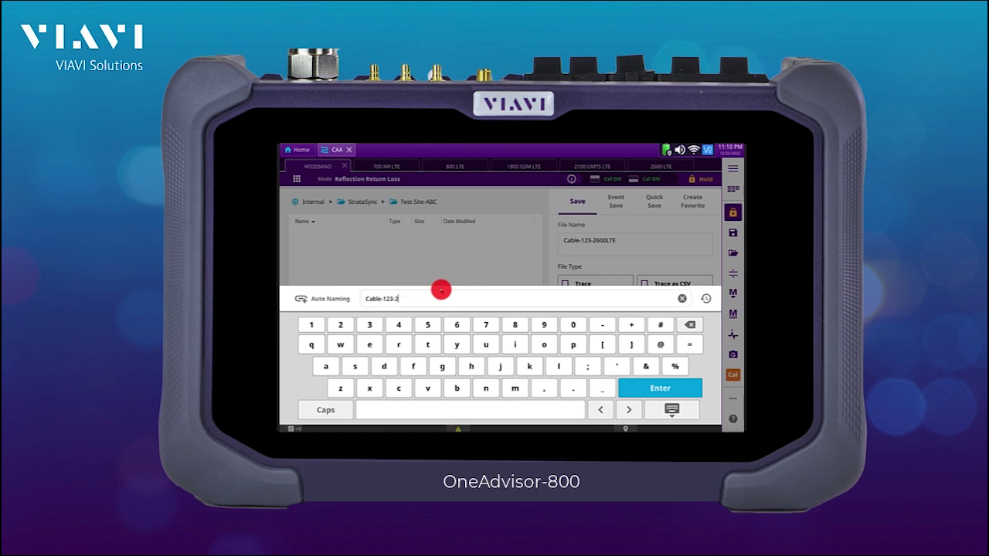
{"action": "type", "text": "WB"}
{"action": "left_click", "coordinate": [625, 389]}
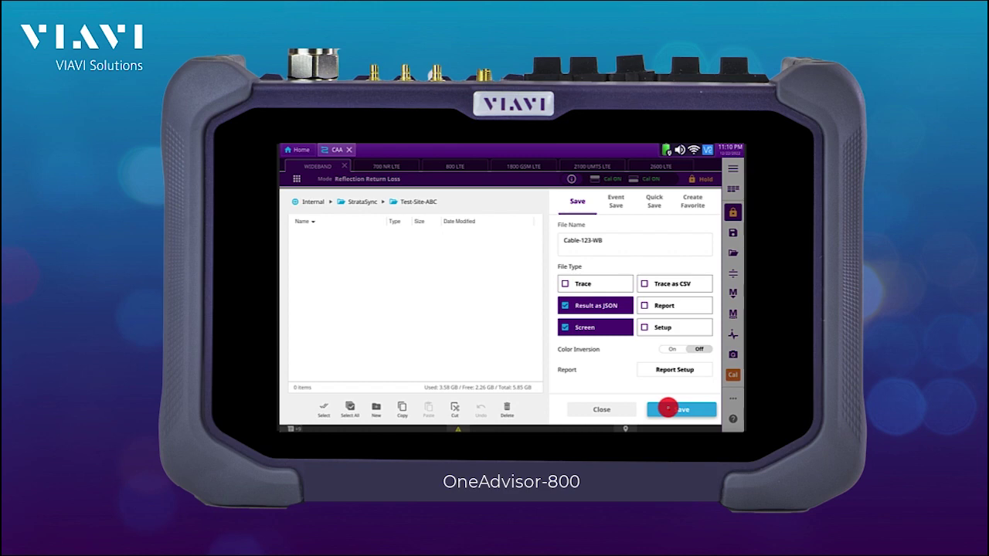
{"action": "left_click", "coordinate": [669, 410]}
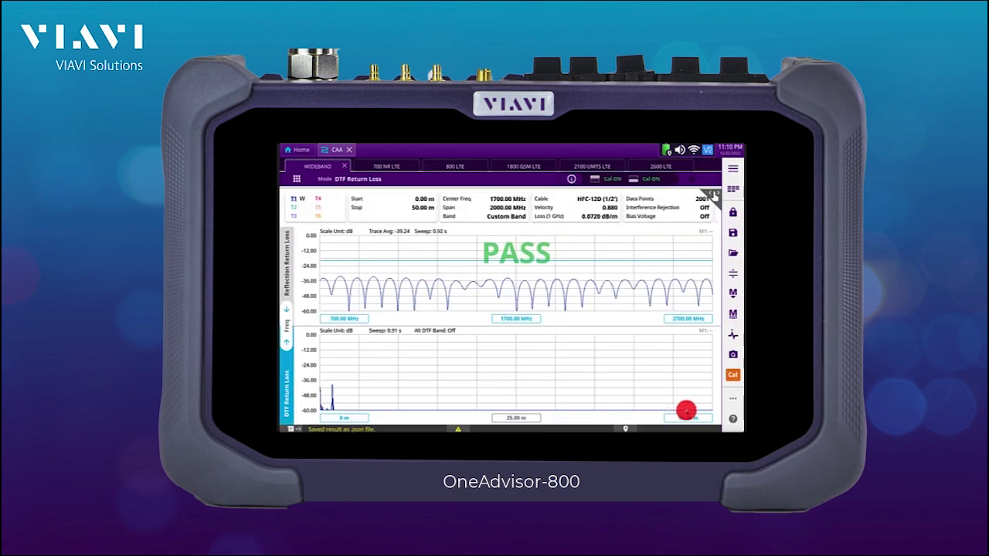
- Save the 700 NR LTE band result as Cable-123-700NR
{"action": "left_click", "coordinate": [391, 166]}
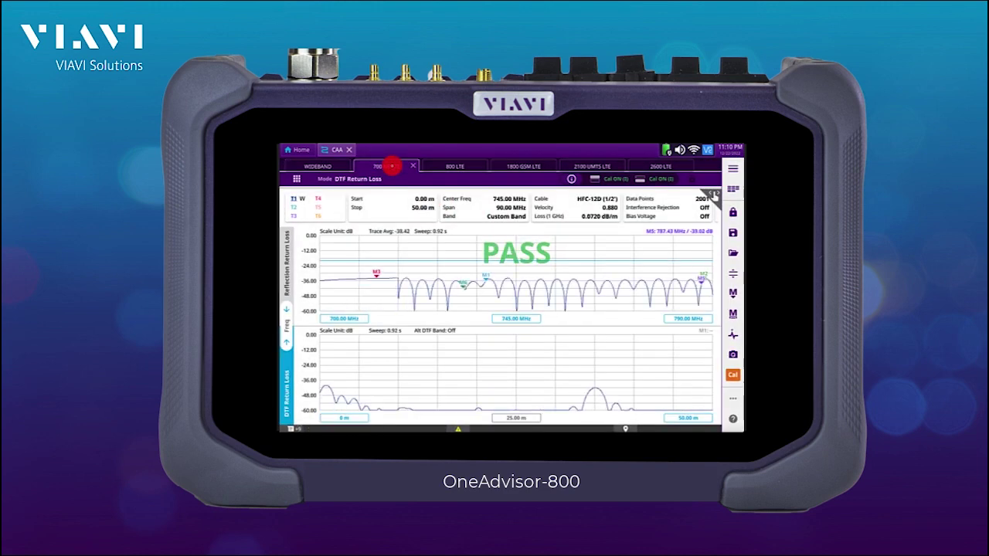
{"action": "left_click", "coordinate": [731, 232]}
{"action": "left_click", "coordinate": [625, 245]}
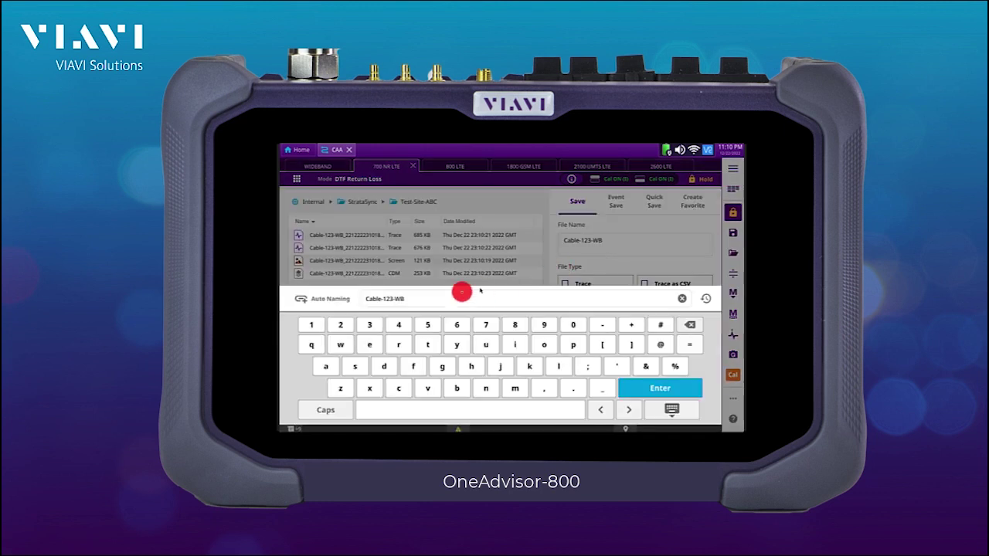
{"action": "type", "text": "700NR"}
{"action": "left_click", "coordinate": [640, 388]}
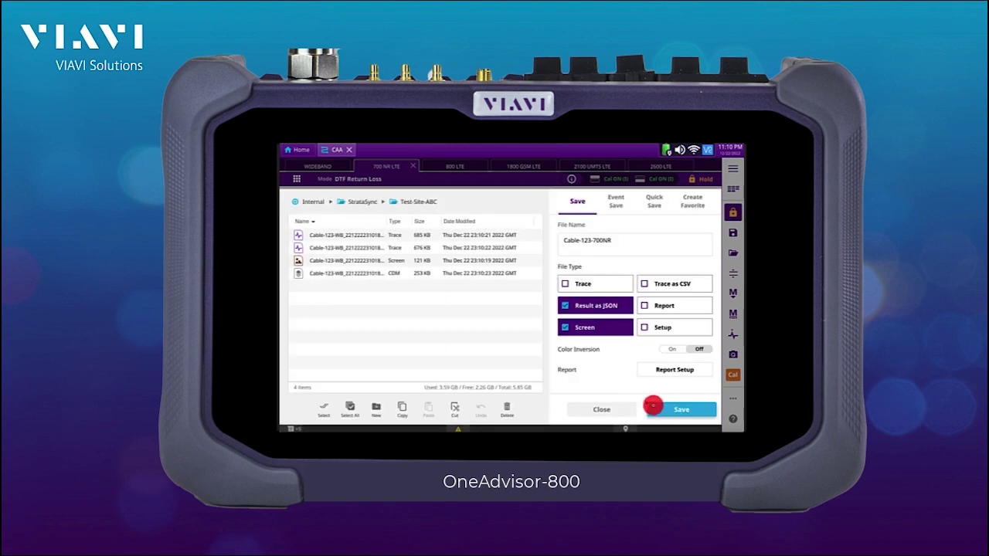
{"action": "left_click", "coordinate": [666, 409]}
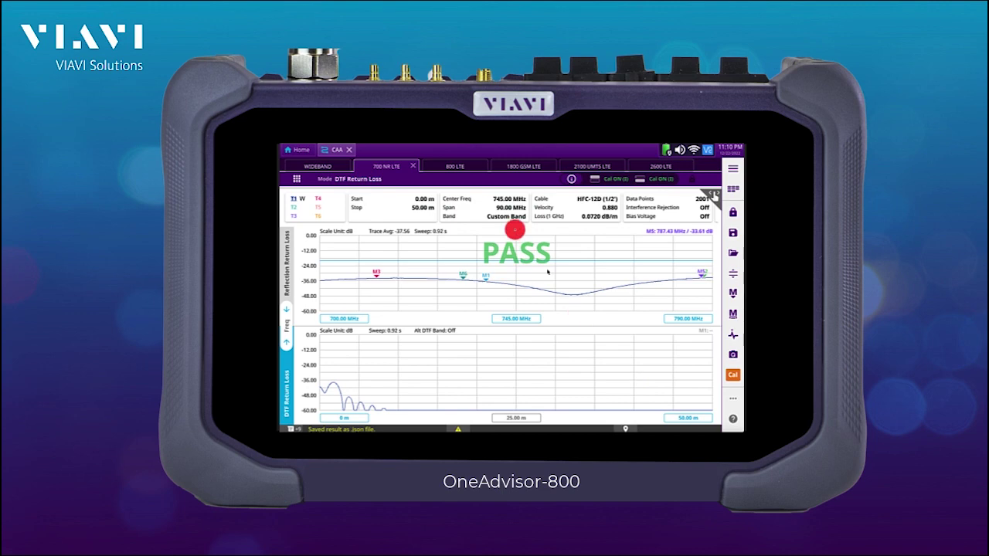
- Move through the band tabs and save the 2600 LTE result as Cable-123-2600LTE
{"action": "left_click", "coordinate": [459, 166]}
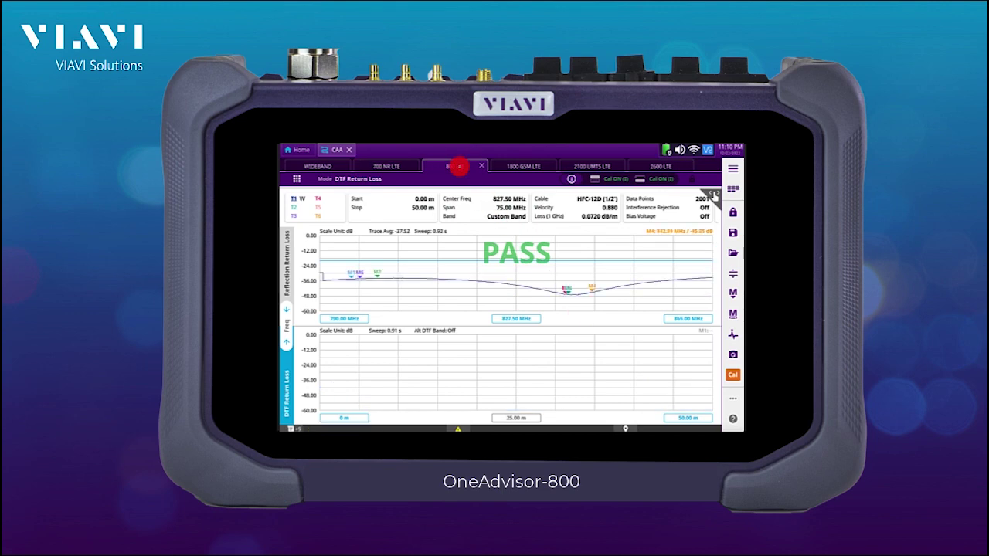
{"action": "left_click", "coordinate": [732, 232]}
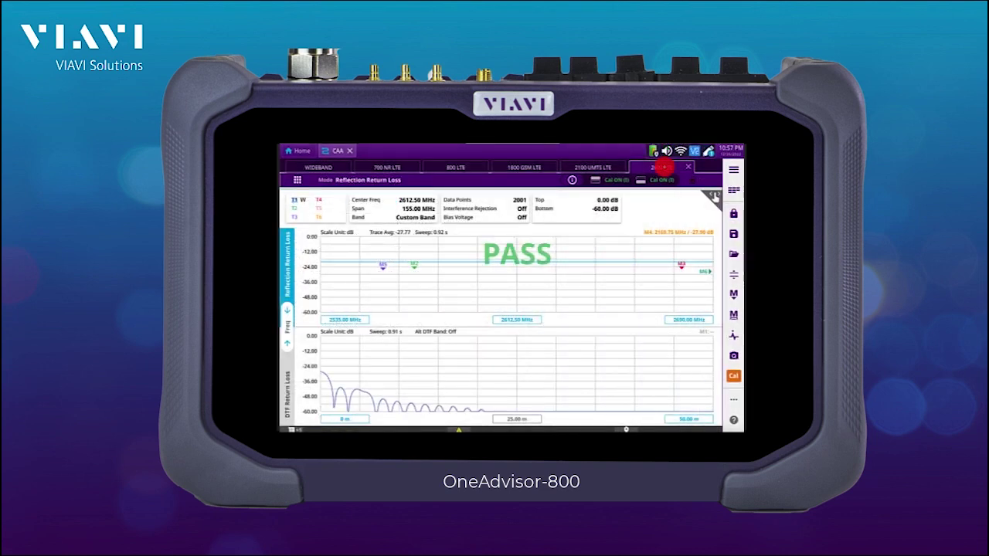
{"action": "left_click", "coordinate": [733, 234]}
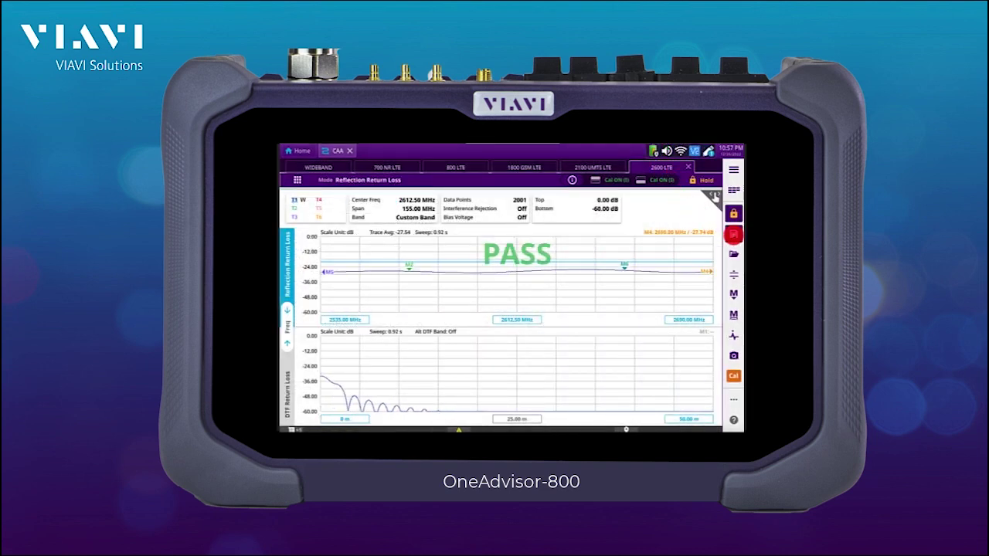
{"action": "left_click", "coordinate": [619, 248]}
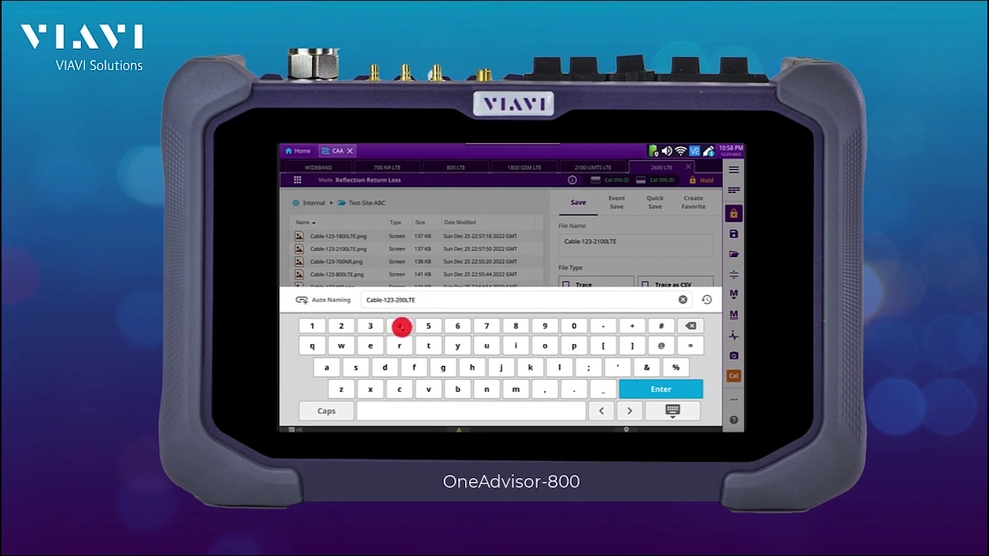
{"action": "type", "text": "6"}
{"action": "left_click", "coordinate": [633, 386]}
{"action": "left_click", "coordinate": [683, 408]}
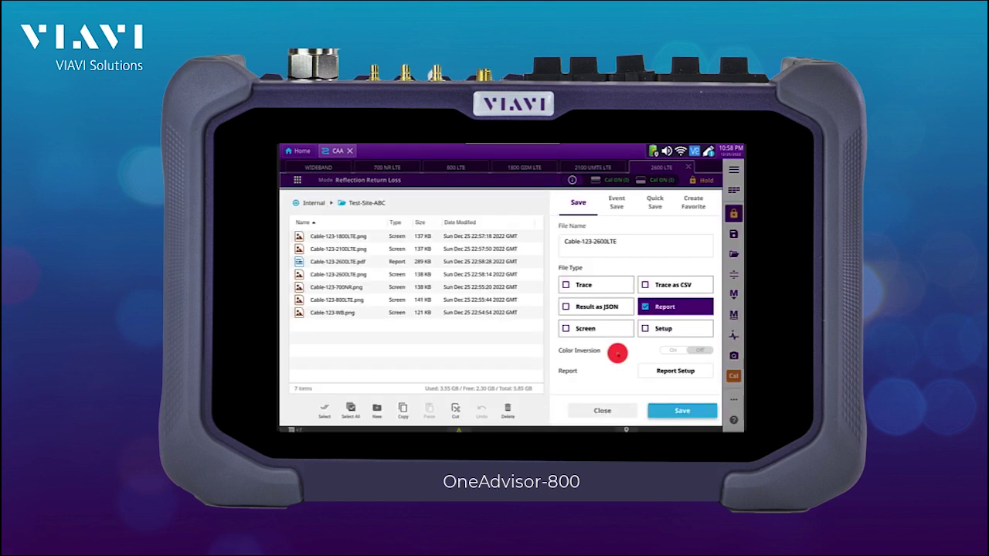
- Fill in the report details: site location Site ABC, site info ABC, purpose Cable Test, result PASS
{"action": "left_click", "coordinate": [657, 370]}
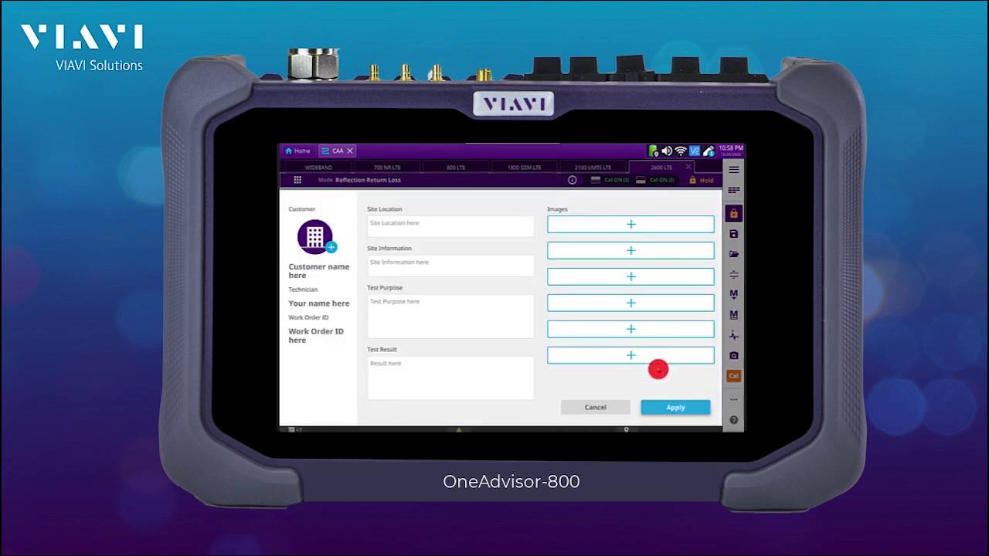
{"action": "left_click", "coordinate": [379, 222]}
{"action": "type", "text": "s"}
{"action": "left_click", "coordinate": [611, 383]}
{"action": "left_click", "coordinate": [399, 266]}
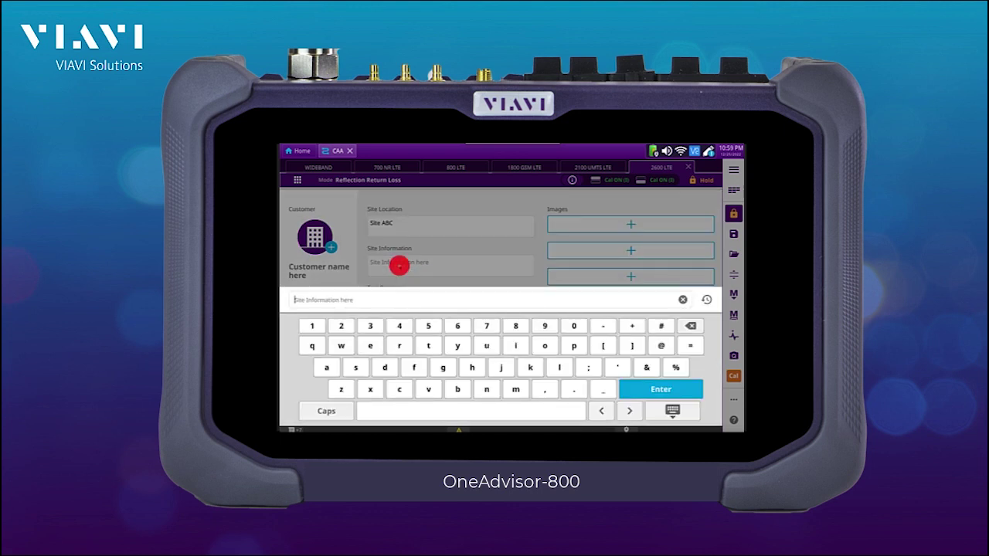
{"action": "type", "text": "ABC"}
{"action": "left_click", "coordinate": [661, 389]}
{"action": "left_click", "coordinate": [386, 309]}
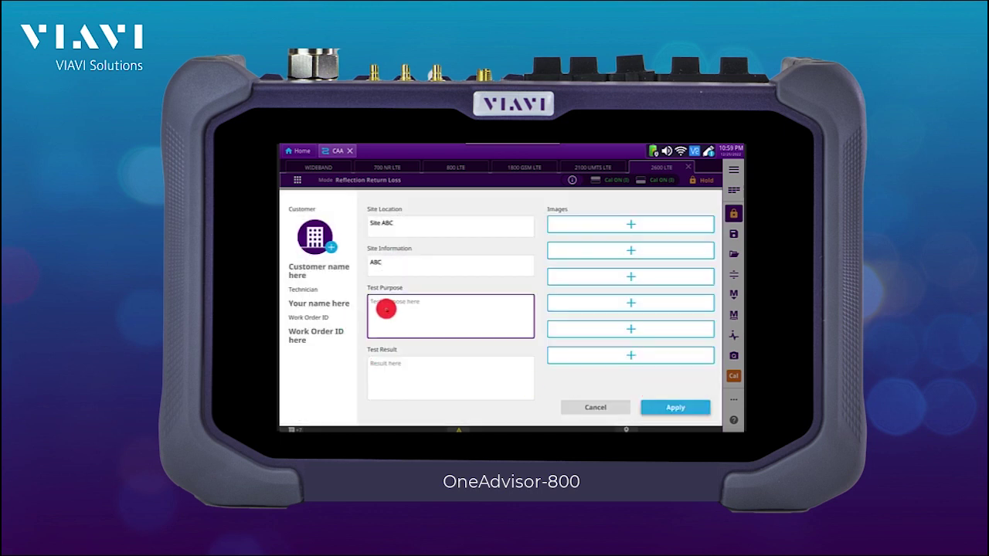
{"action": "type", "text": "Cable Test"}
{"action": "left_click", "coordinate": [629, 388]}
{"action": "left_click", "coordinate": [429, 368]}
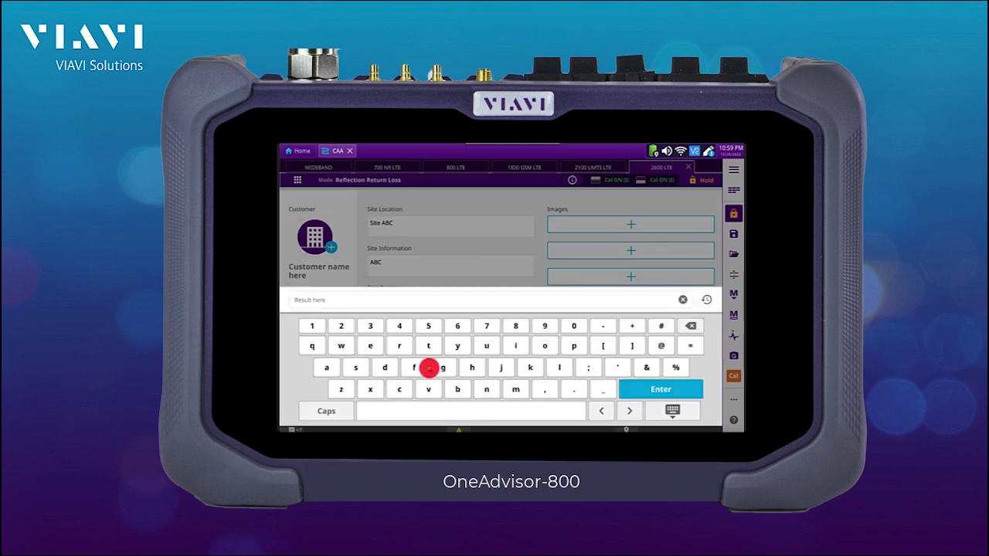
{"action": "left_click", "coordinate": [635, 388]}
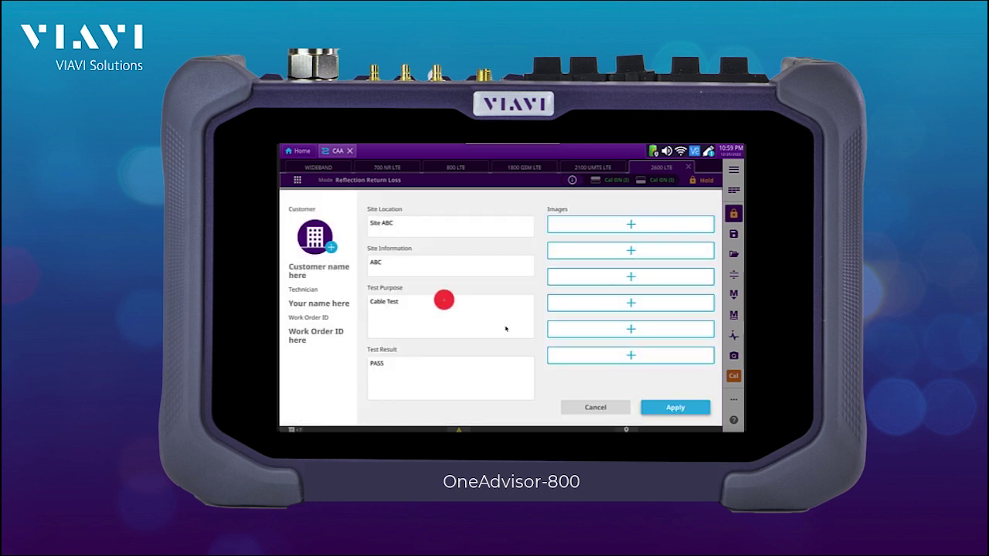
- Enter the customer name, the technician's name and work order ID WorkID-XYZ
{"action": "left_click", "coordinate": [298, 272]}
{"action": "left_click", "coordinate": [636, 387]}
{"action": "left_click", "coordinate": [325, 295]}
{"action": "type", "text": "Joe B"}
{"action": "left_click", "coordinate": [623, 392]}
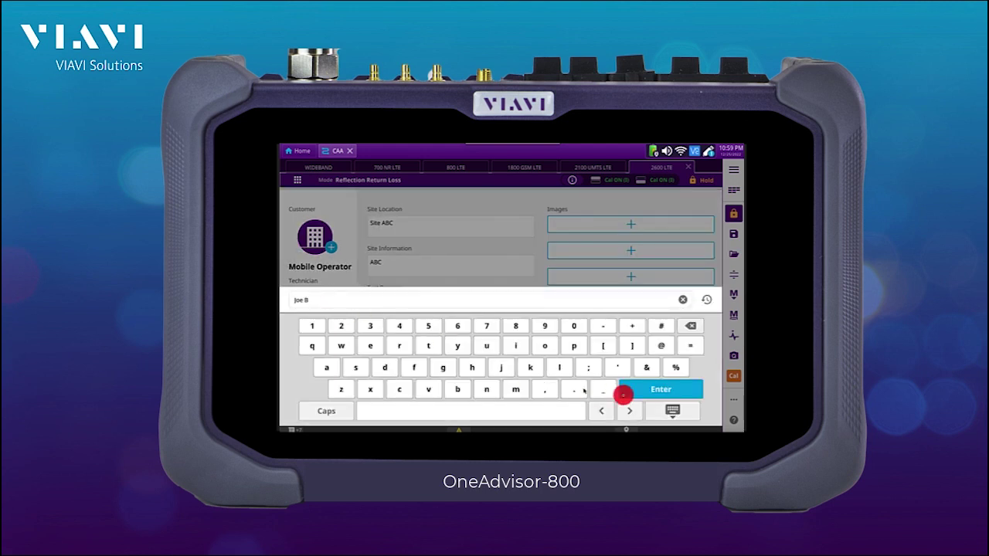
{"action": "left_click", "coordinate": [311, 325]}
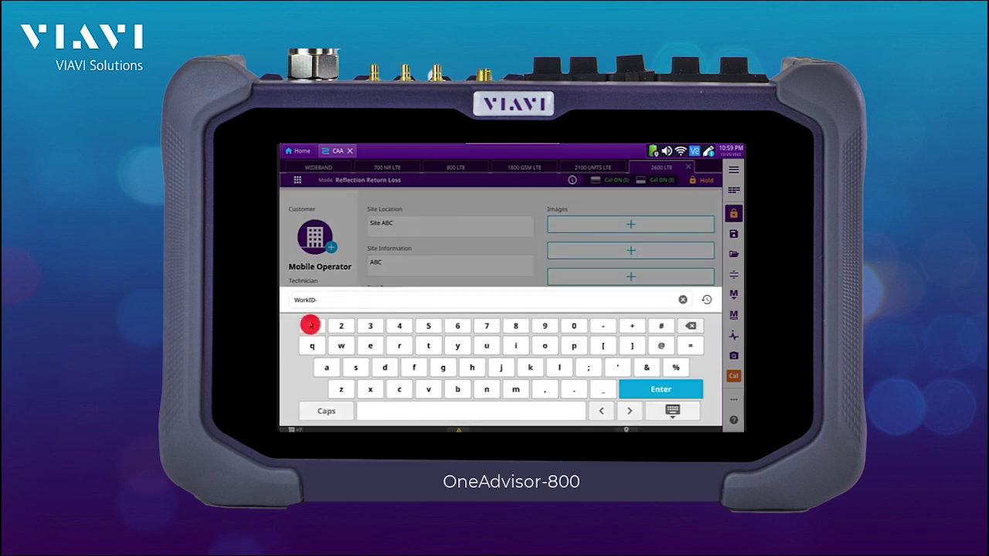
{"action": "left_click", "coordinate": [631, 388]}
- Attach the Cable-123 1800LTE, 2100LTE and 2600LTE screenshots from Test-Site-ABC to image slots 1-3
{"action": "left_click", "coordinate": [622, 223]}
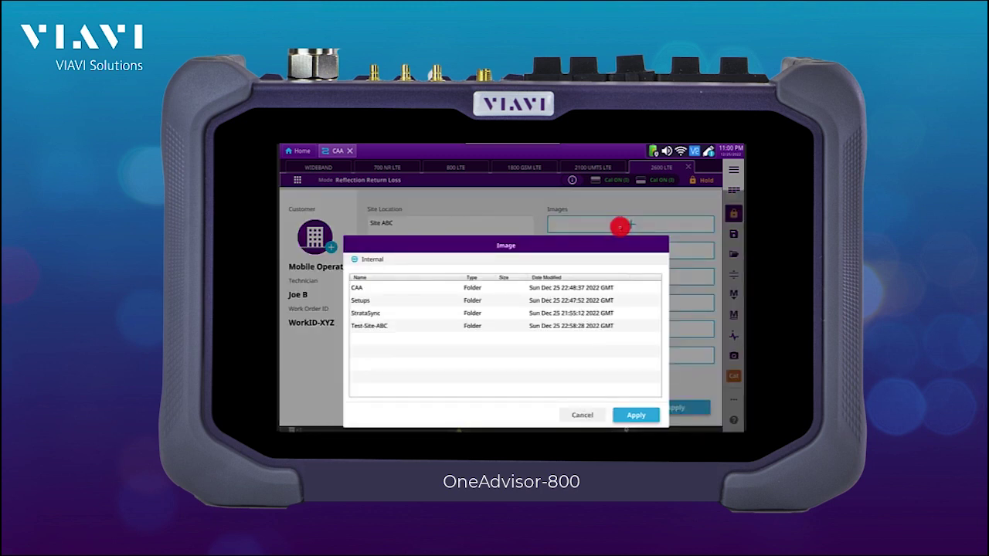
{"action": "left_click", "coordinate": [358, 288]}
{"action": "left_click", "coordinate": [368, 325]}
{"action": "left_click", "coordinate": [367, 325]}
{"action": "left_click", "coordinate": [379, 289]}
{"action": "left_click", "coordinate": [635, 415]}
{"action": "left_click", "coordinate": [624, 250]}
{"action": "left_click", "coordinate": [469, 301]}
{"action": "left_click", "coordinate": [624, 413]}
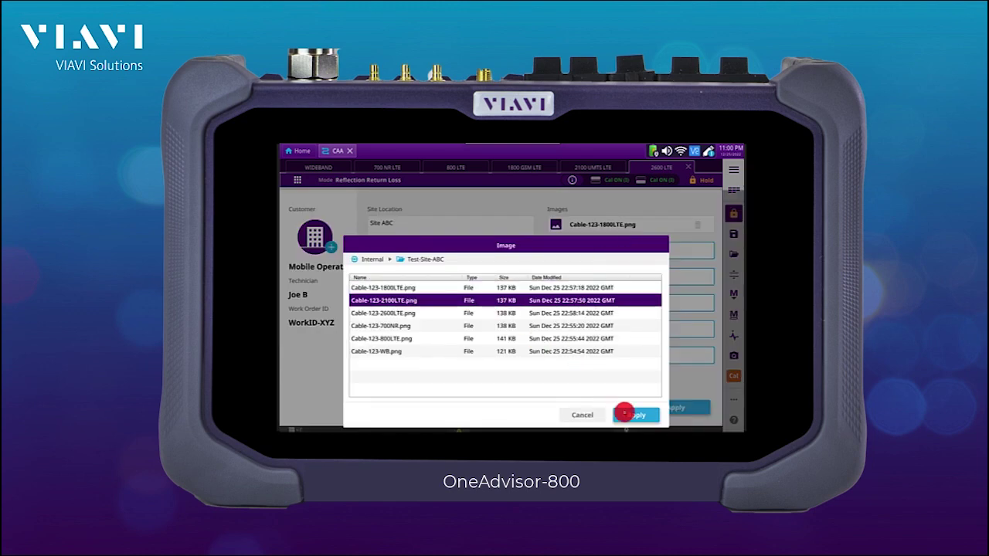
{"action": "left_click", "coordinate": [621, 278]}
{"action": "left_click", "coordinate": [433, 313]}
{"action": "left_click", "coordinate": [636, 414]}
- Attach the 700NR, 800LTE and WB screenshots to slots 4-6, then apply the report form
{"action": "left_click", "coordinate": [624, 304]}
{"action": "left_click", "coordinate": [430, 325]}
{"action": "left_click", "coordinate": [618, 417]}
{"action": "left_click", "coordinate": [503, 346]}
{"action": "left_click", "coordinate": [420, 340]}
{"action": "left_click", "coordinate": [611, 415]}
{"action": "left_click", "coordinate": [628, 367]}
{"action": "left_click", "coordinate": [433, 351]}
{"action": "left_click", "coordinate": [635, 415]}
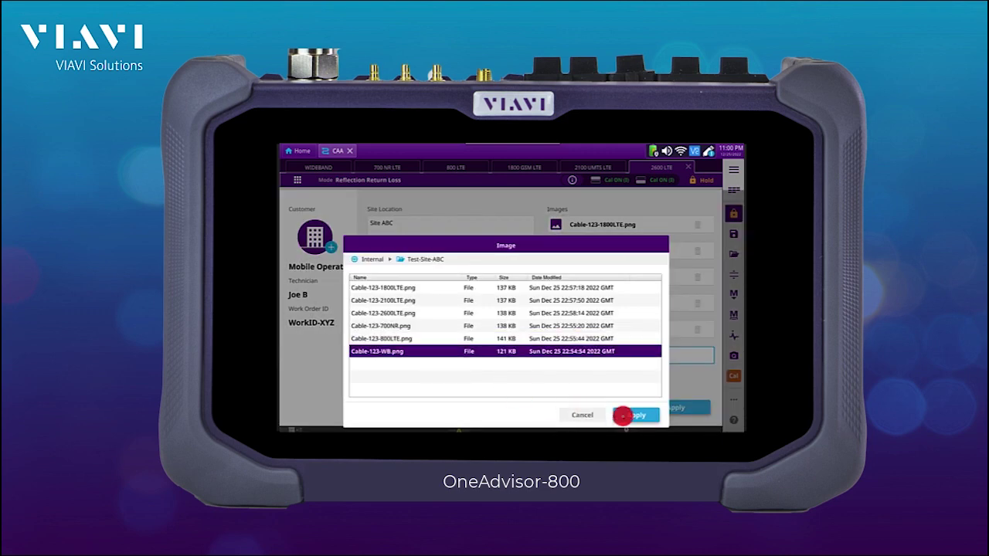
{"action": "left_click", "coordinate": [676, 407]}
{"action": "left_click", "coordinate": [633, 242]}
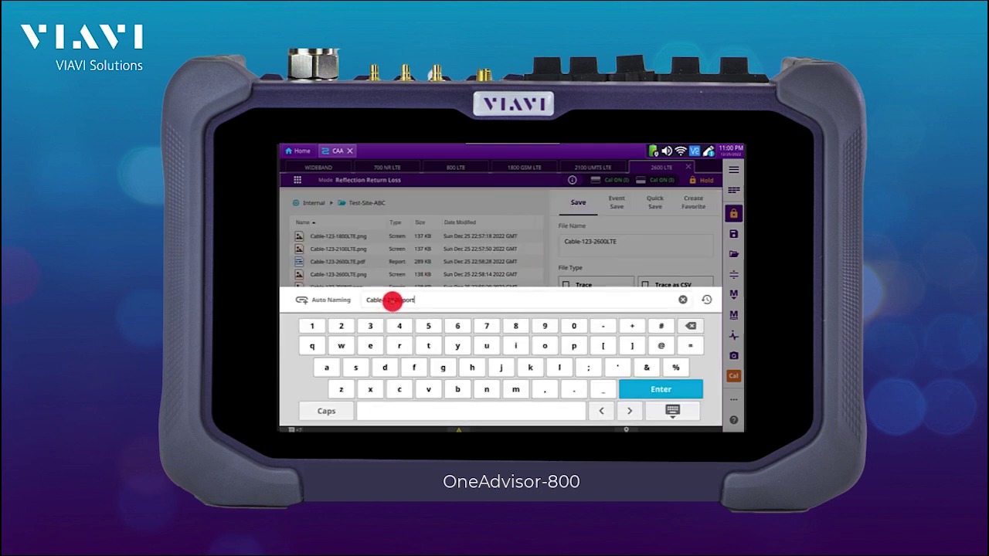
- Save the report as Cable-123-Report in Test-Site-ABC and return to the Home screen
{"action": "left_click", "coordinate": [649, 390]}
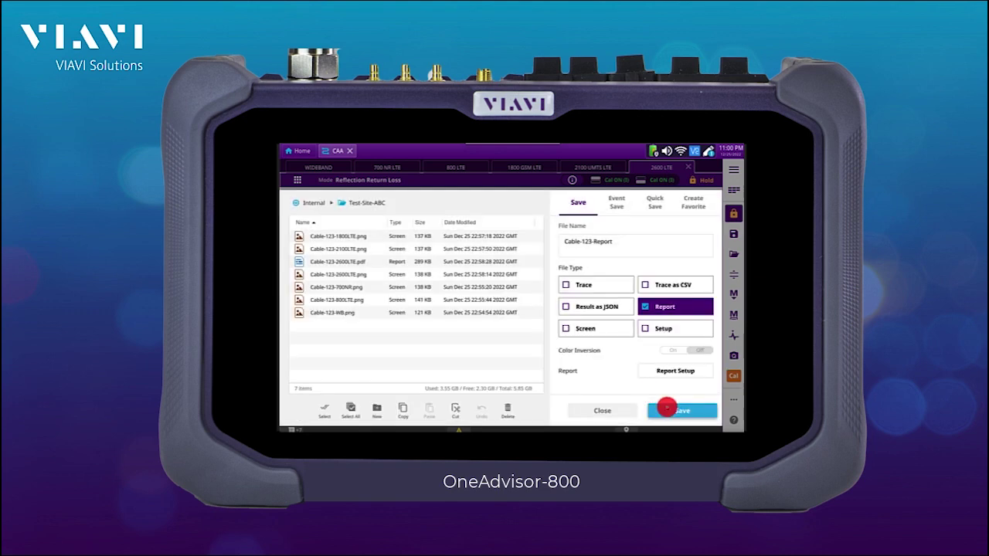
{"action": "left_click", "coordinate": [666, 408]}
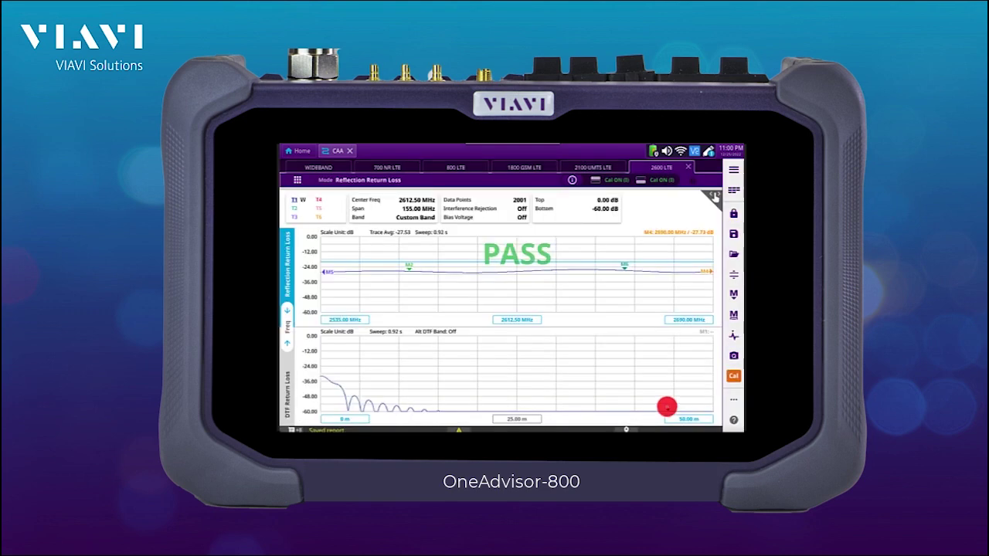
{"action": "left_click", "coordinate": [303, 154]}
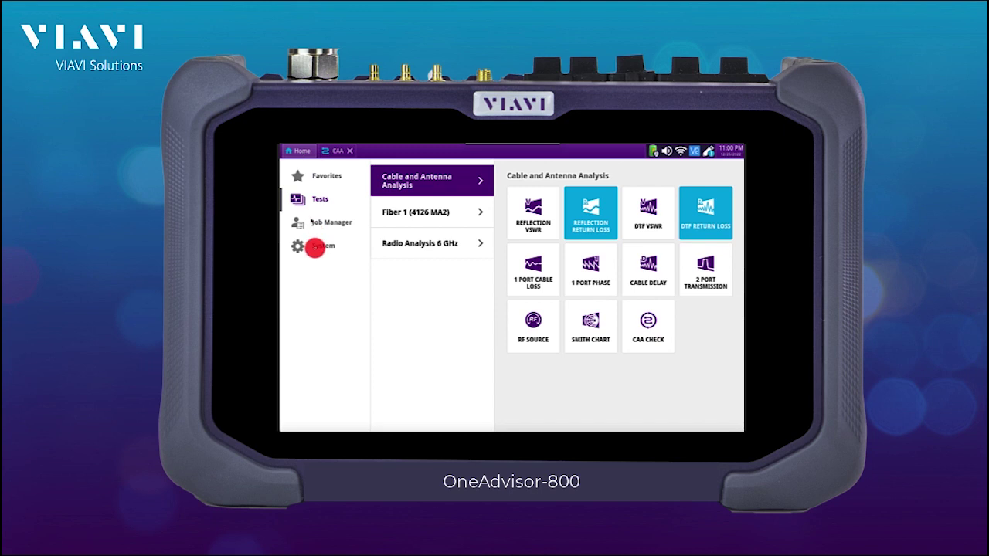
- Browse the System file manager to Disk > caa > internal > Test-Site-ABC
{"action": "left_click", "coordinate": [316, 246]}
{"action": "left_click", "coordinate": [415, 220]}
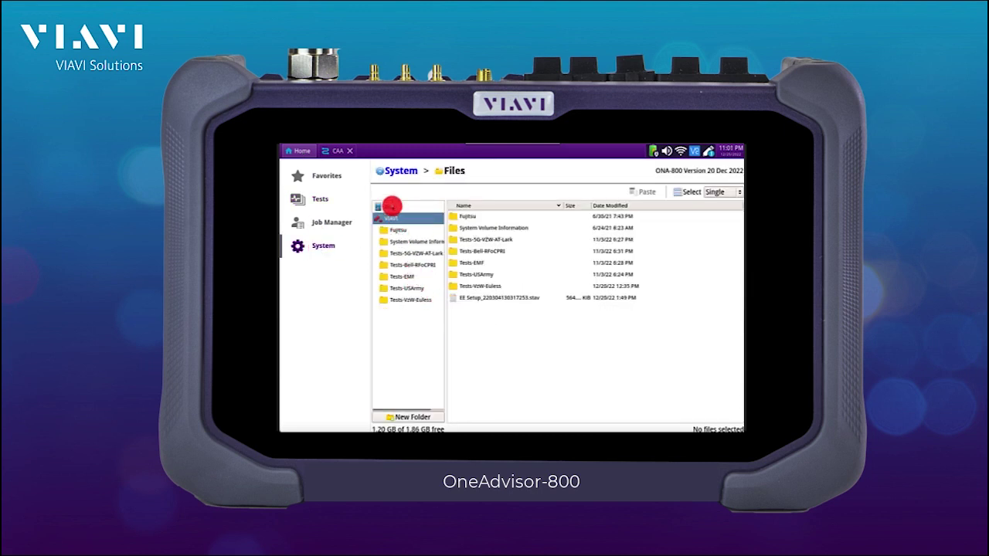
{"action": "left_click", "coordinate": [391, 205]}
{"action": "left_click", "coordinate": [392, 239]}
{"action": "left_click", "coordinate": [455, 220]}
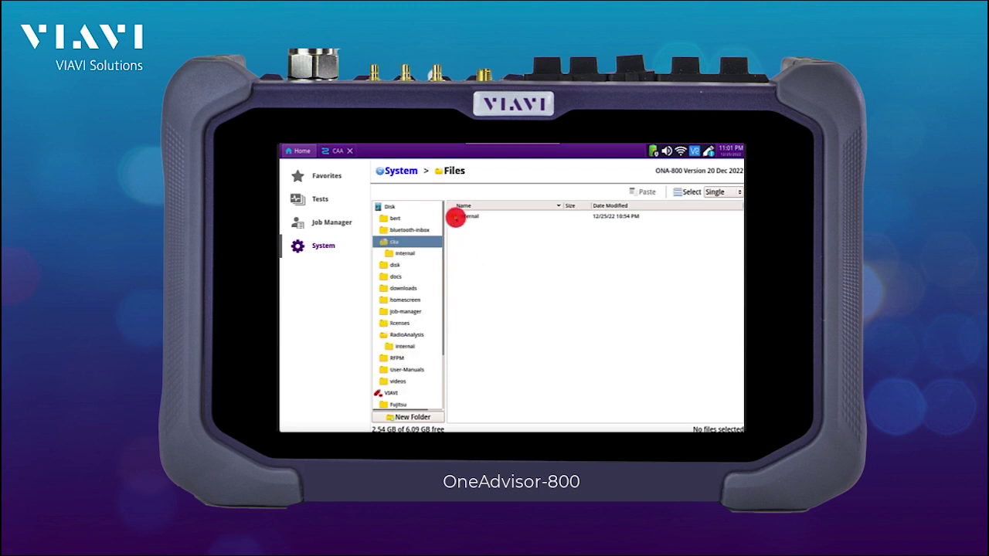
{"action": "left_click", "coordinate": [461, 227]}
{"action": "left_click", "coordinate": [456, 252]}
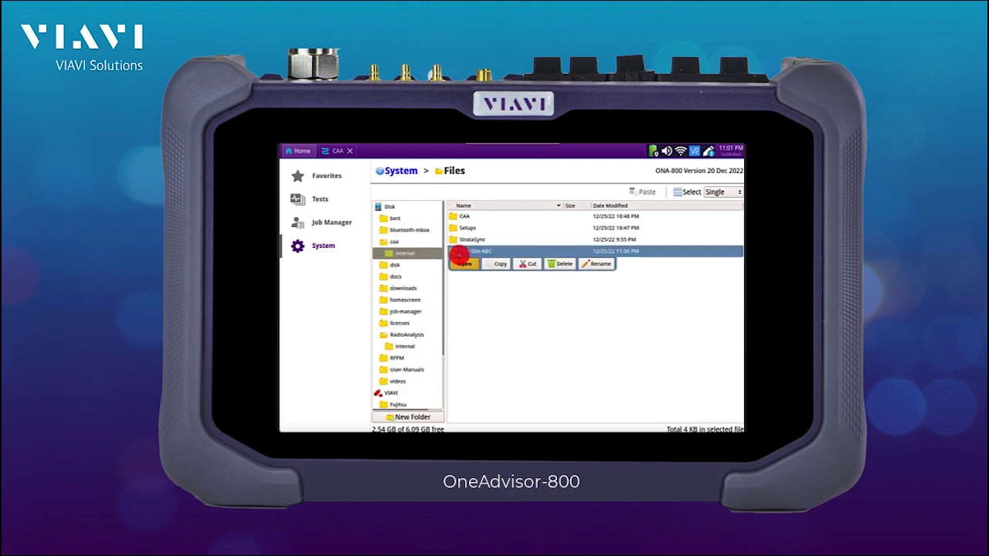
{"action": "left_click", "coordinate": [460, 262]}
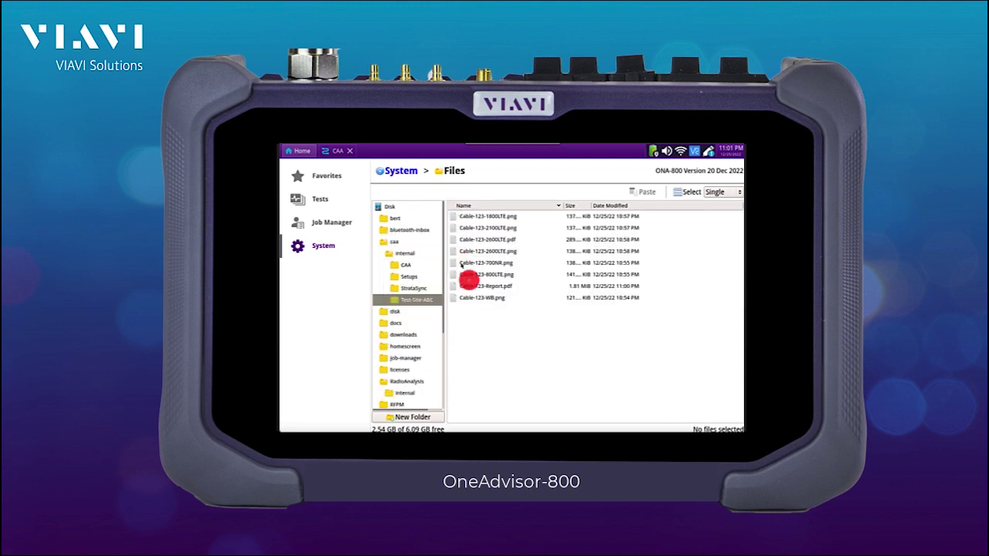
- Open Cable-123-Report.pdf and page through all four of its pages
{"action": "left_click", "coordinate": [465, 286]}
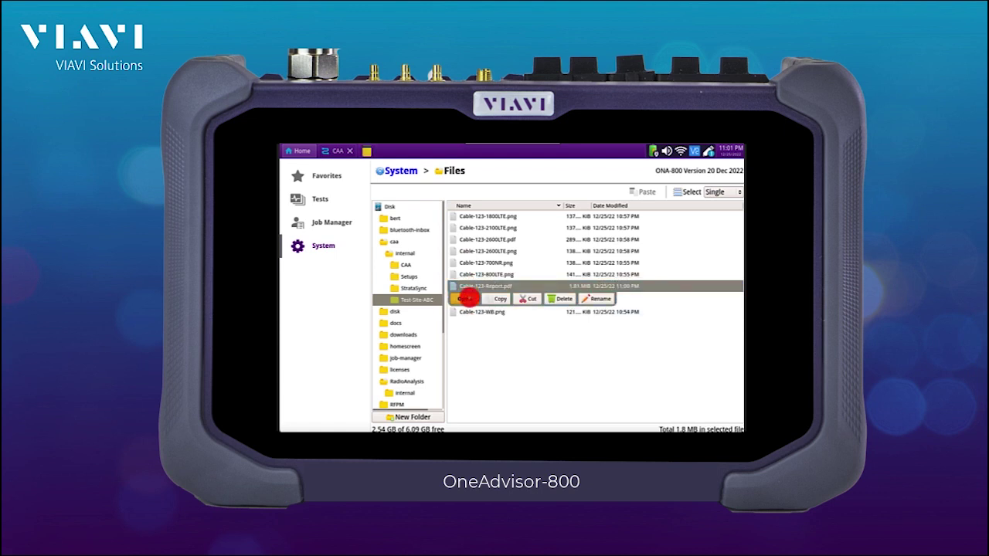
{"action": "left_click", "coordinate": [467, 298]}
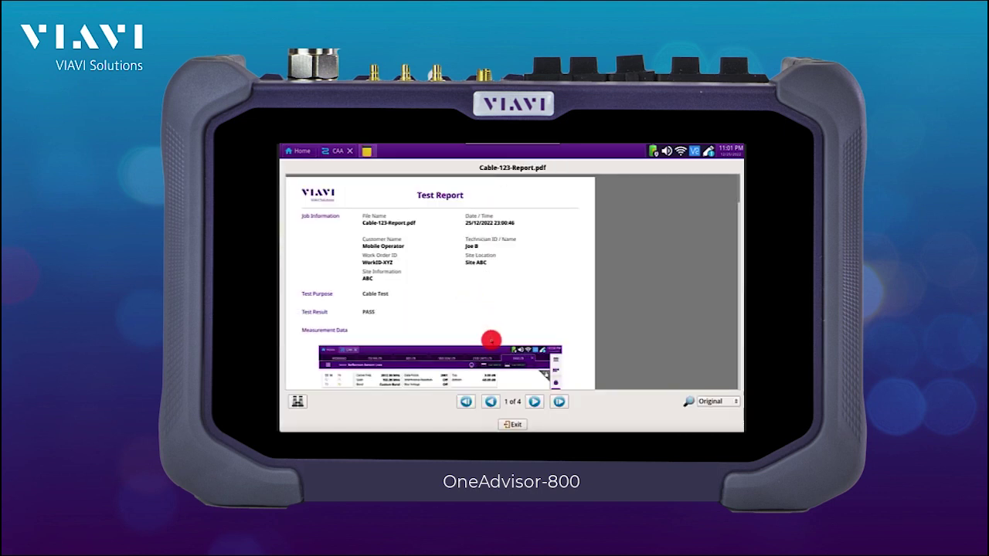
{"action": "scroll", "coordinate": [487, 336], "scroll_direction": "down", "scroll_amount": 5}
{"action": "scroll", "coordinate": [491, 340], "scroll_direction": "down", "scroll_amount": 5}
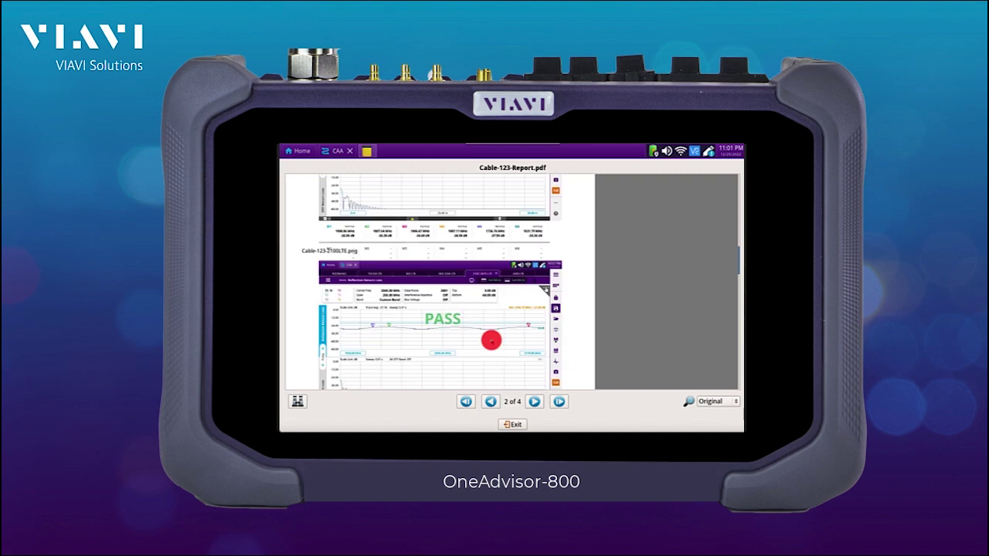
{"action": "scroll", "coordinate": [491, 340], "scroll_direction": "down", "scroll_amount": 5}
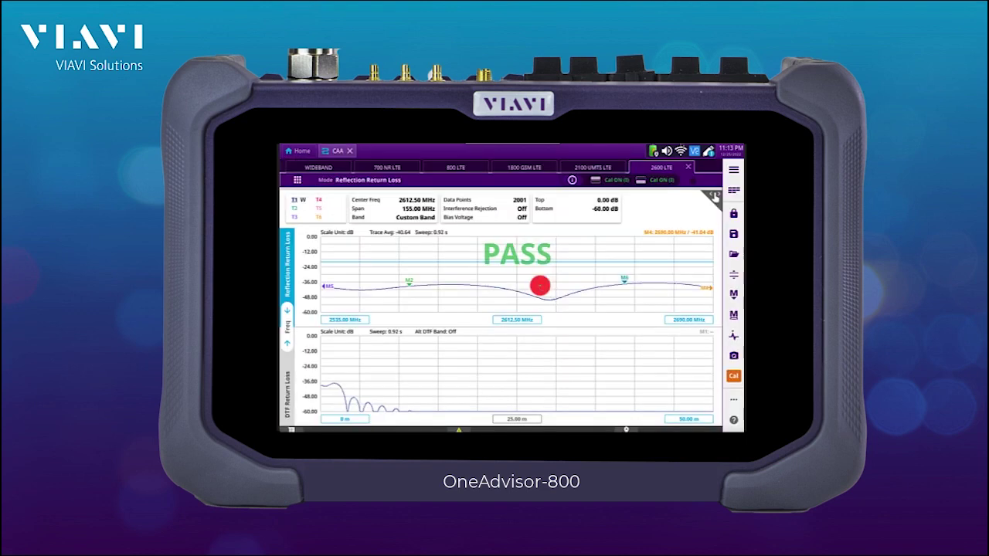
- Save the WIDEBAND measurement settings as a home-screen favorite titled CAA-EE
{"action": "left_click", "coordinate": [325, 167]}
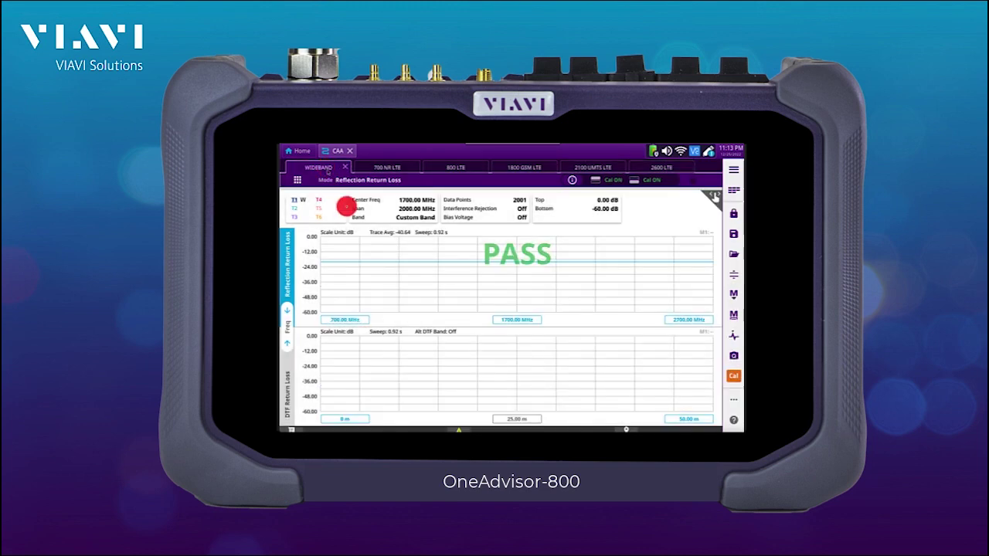
{"action": "left_click", "coordinate": [733, 234]}
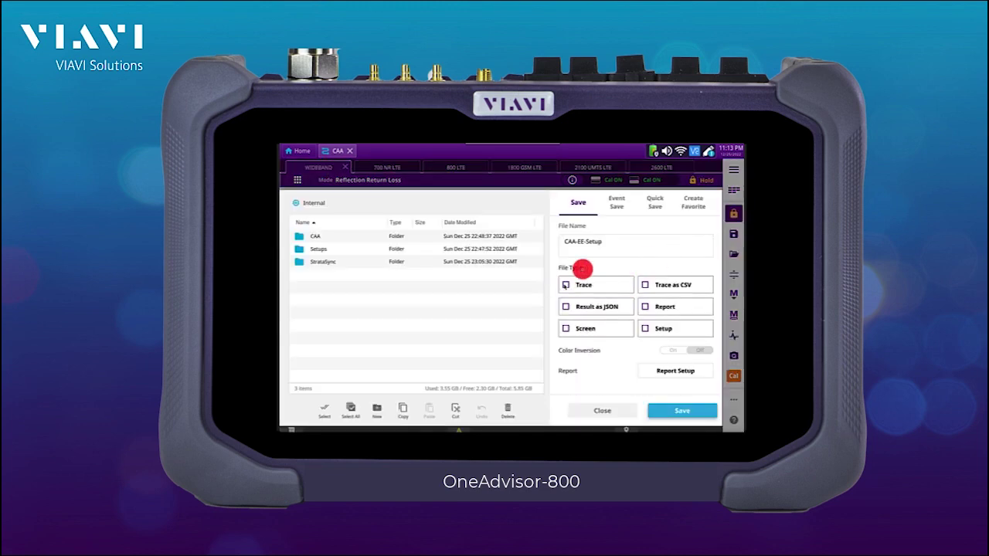
{"action": "left_click", "coordinate": [688, 203]}
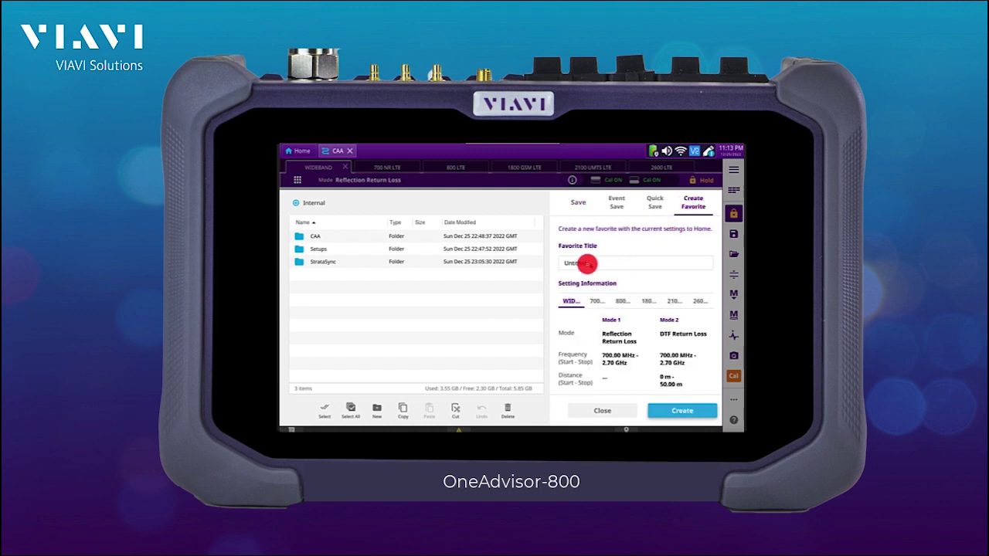
{"action": "left_click", "coordinate": [586, 264]}
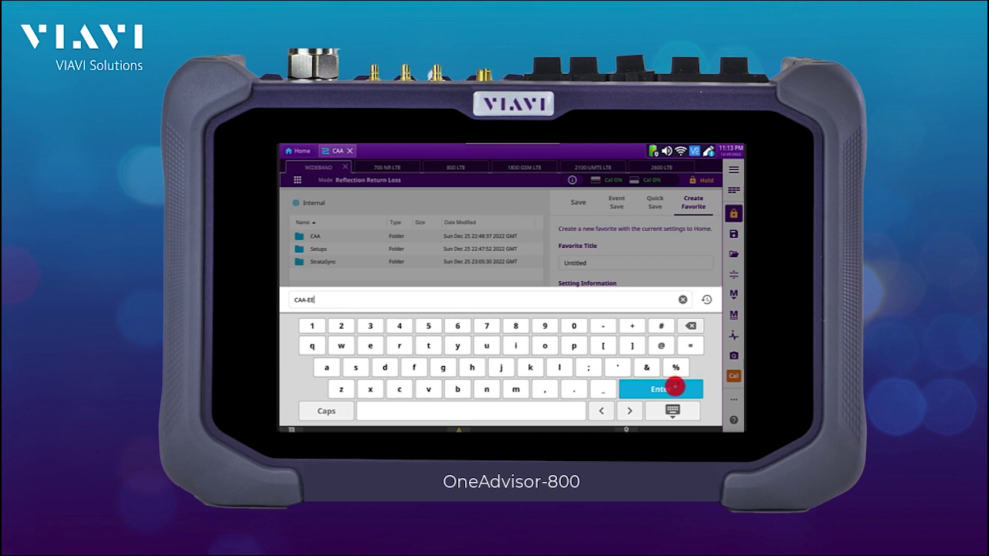
{"action": "left_click", "coordinate": [664, 386]}
{"action": "left_click", "coordinate": [680, 409]}
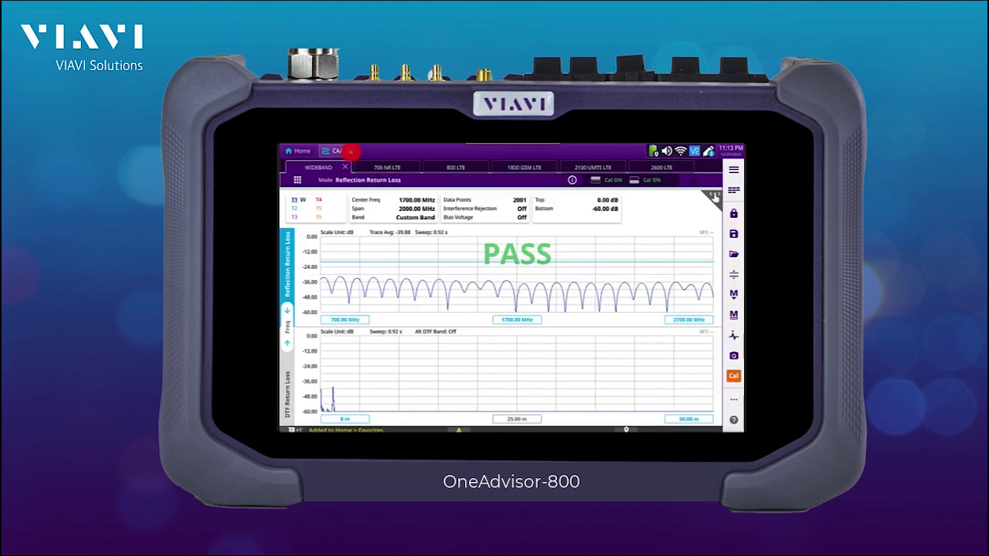
{"action": "left_click", "coordinate": [340, 150]}
- Launch the CAA-EE tile from Home Favorites, then return to the home screen
{"action": "left_click", "coordinate": [336, 175]}
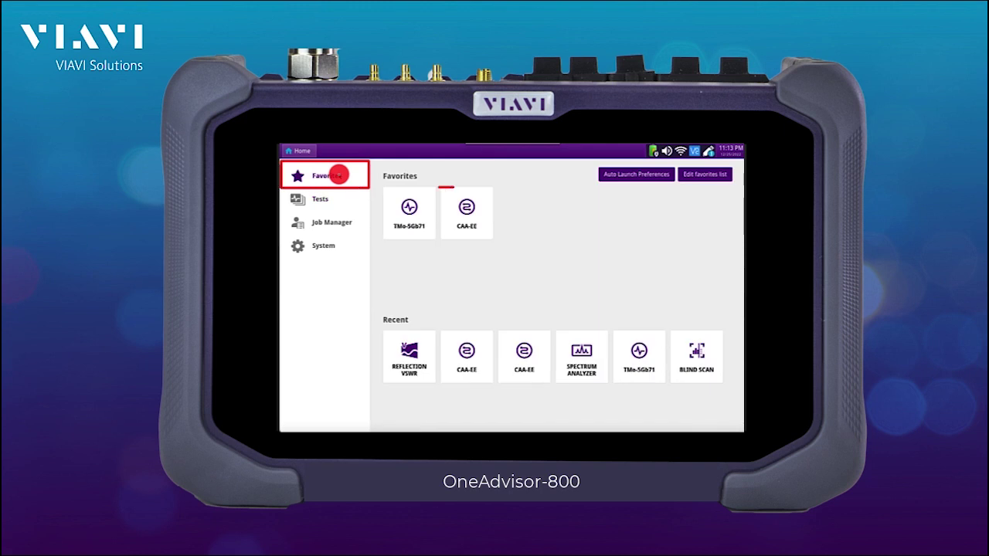
{"action": "left_click", "coordinate": [448, 198]}
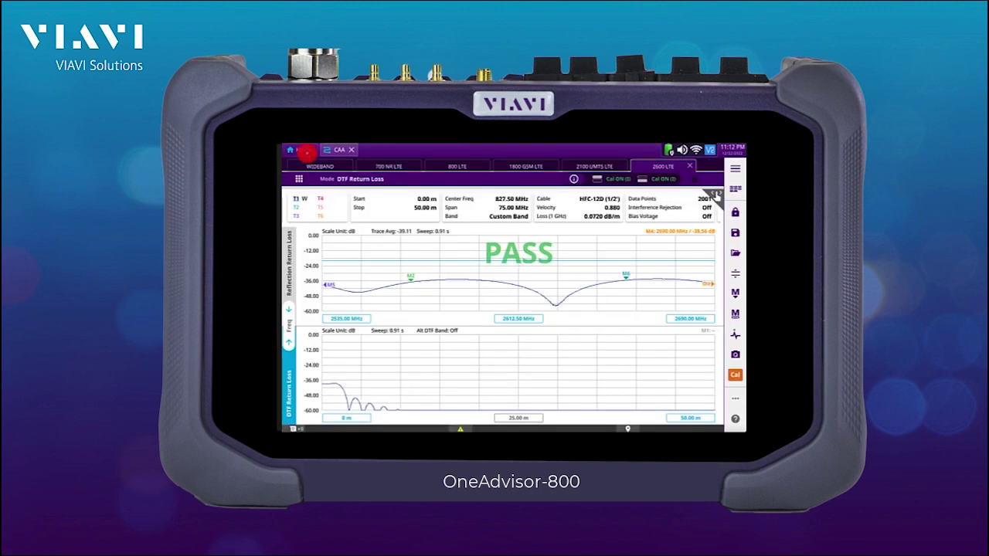
{"action": "left_click", "coordinate": [303, 150]}
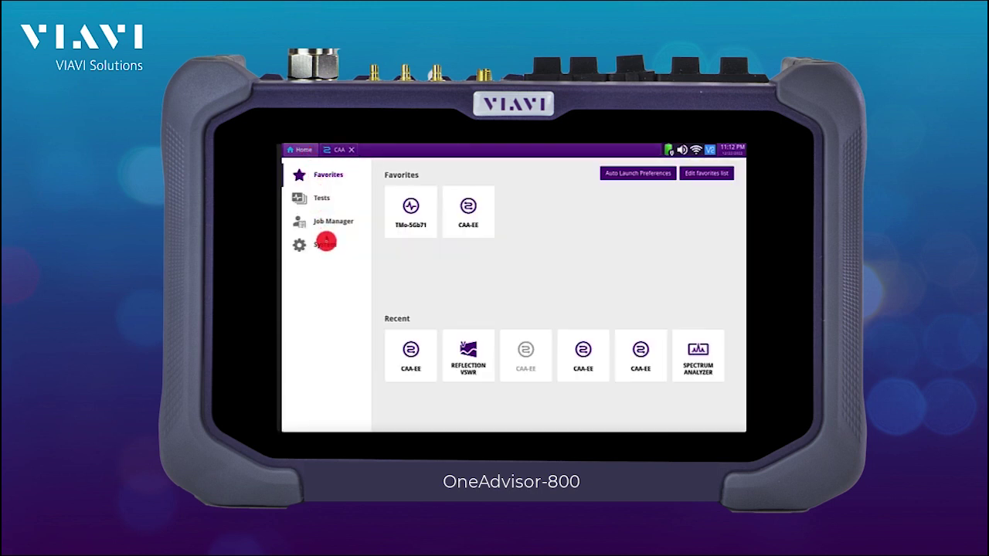
- Open the StrataSync settings under System and press Start Sync
{"action": "left_click", "coordinate": [326, 244]}
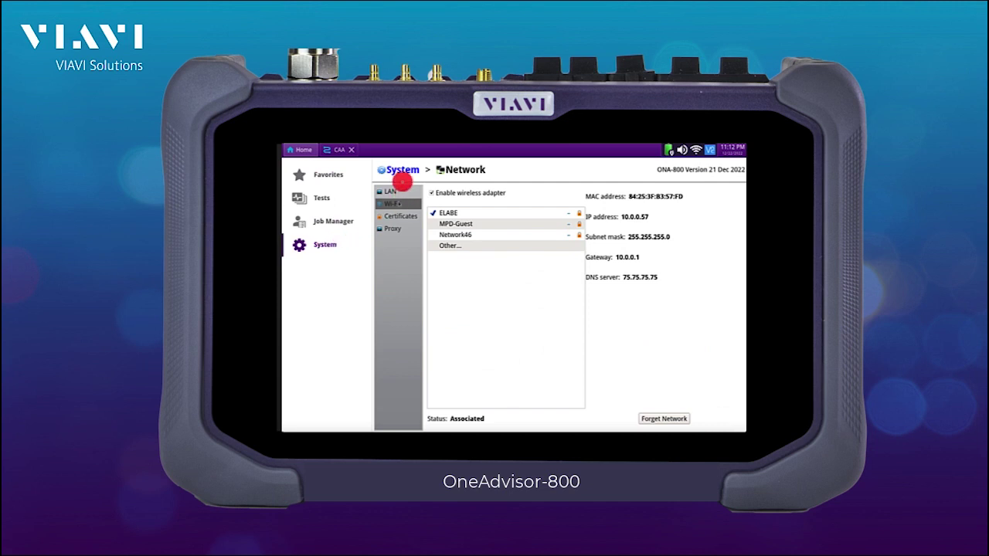
{"action": "left_click", "coordinate": [400, 170]}
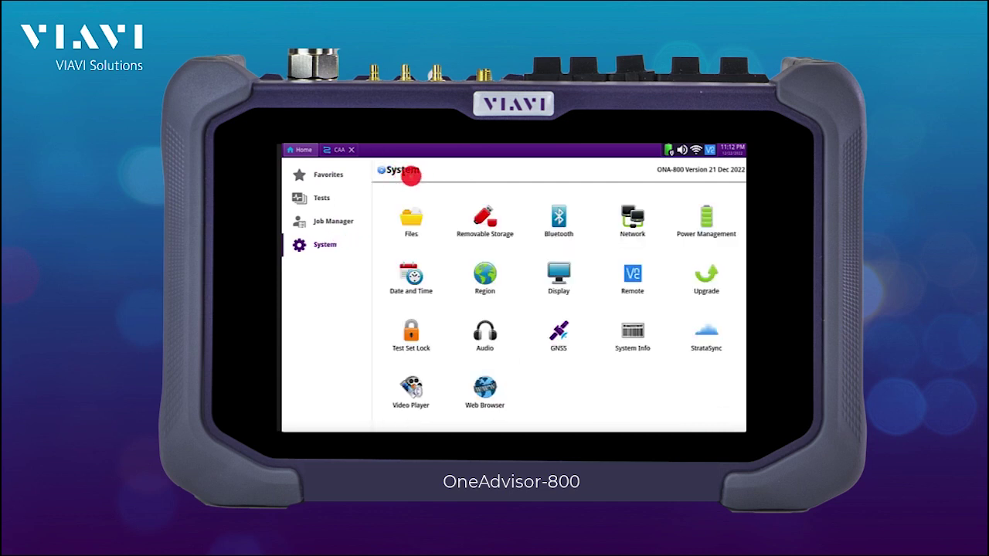
{"action": "left_click", "coordinate": [706, 331]}
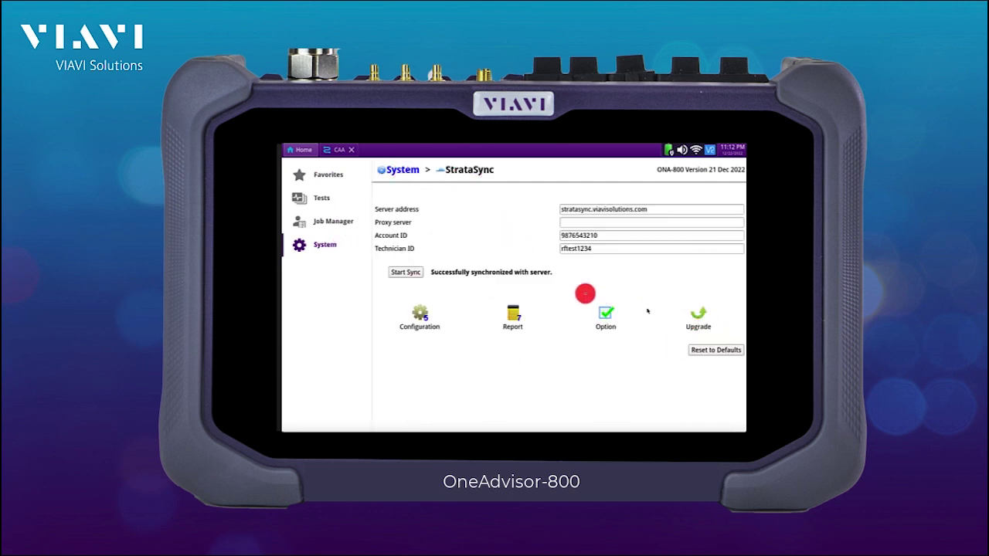
{"action": "left_click", "coordinate": [412, 271]}
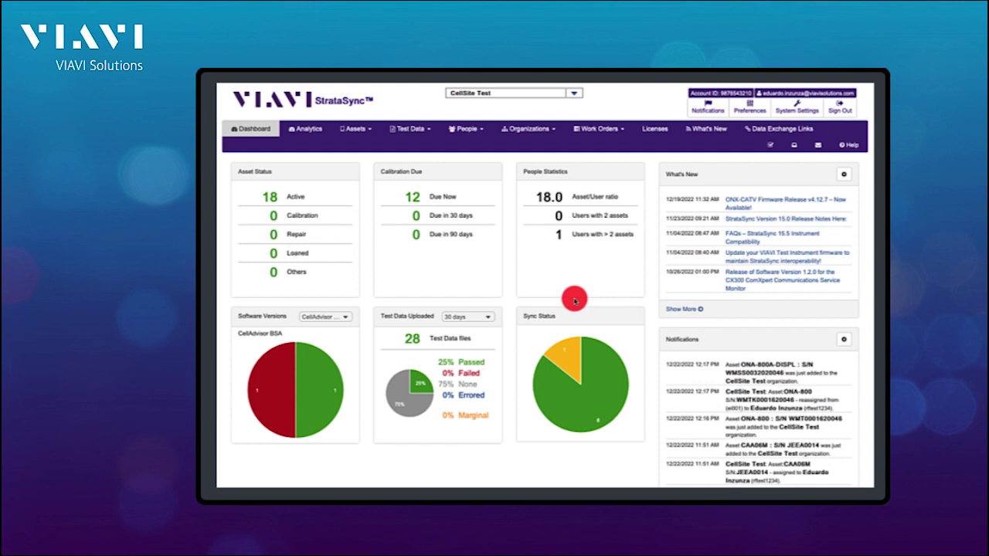
- Show the SyncDate Test Data view for Cable-123 and open the first Screenshot.CAA wideband image
{"action": "left_click", "coordinate": [414, 131]}
{"action": "left_click", "coordinate": [414, 144]}
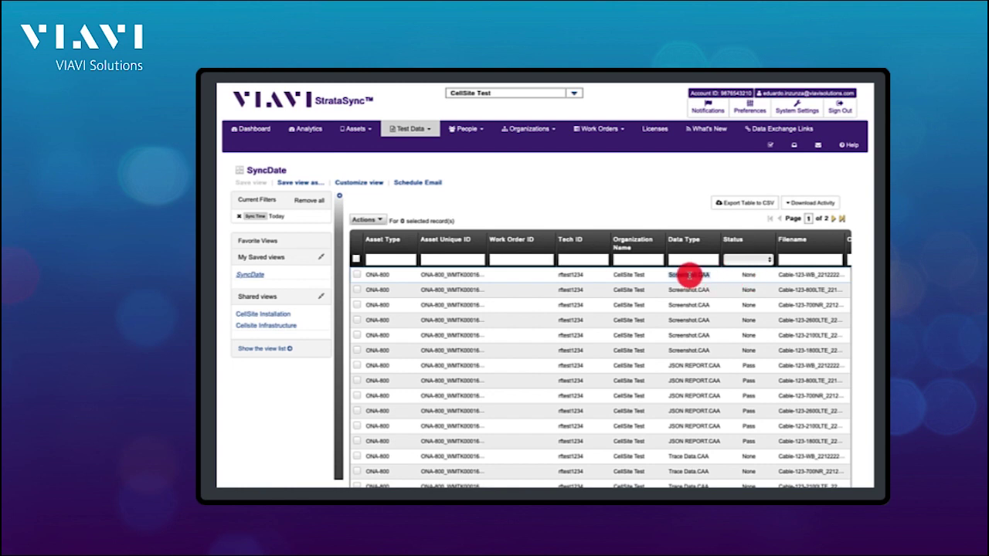
{"action": "left_click", "coordinate": [690, 276]}
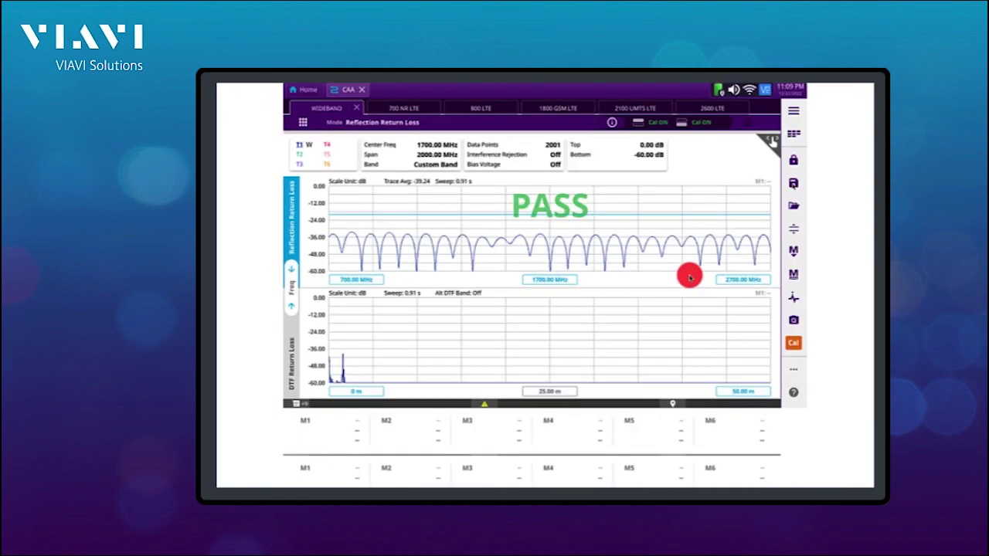